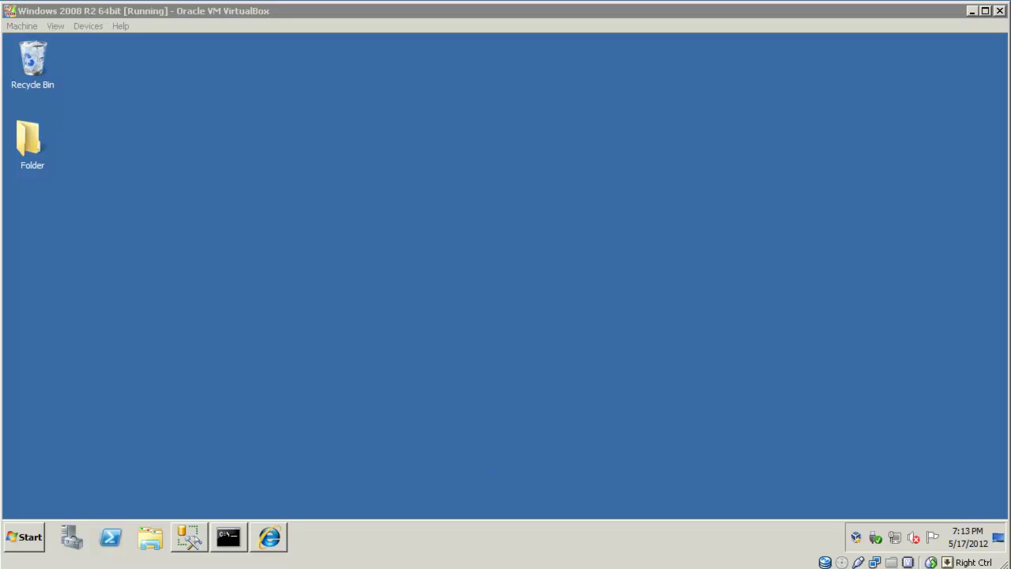
Step: Switch to the Windows XP-1 virtual machine and run ipconfig in its command prompt
key("alt+Tab")
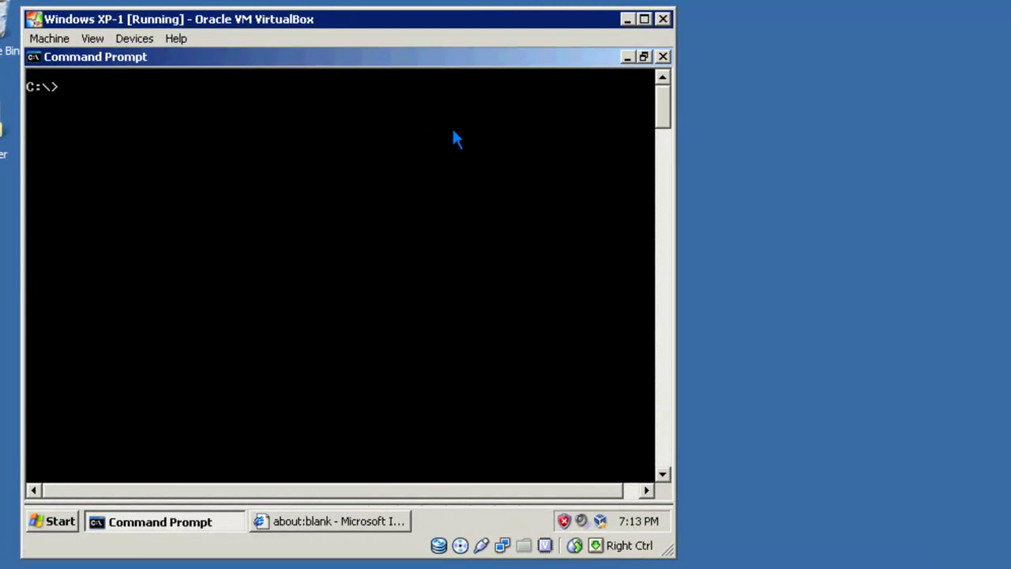
type("ipconfig")
key("Return")
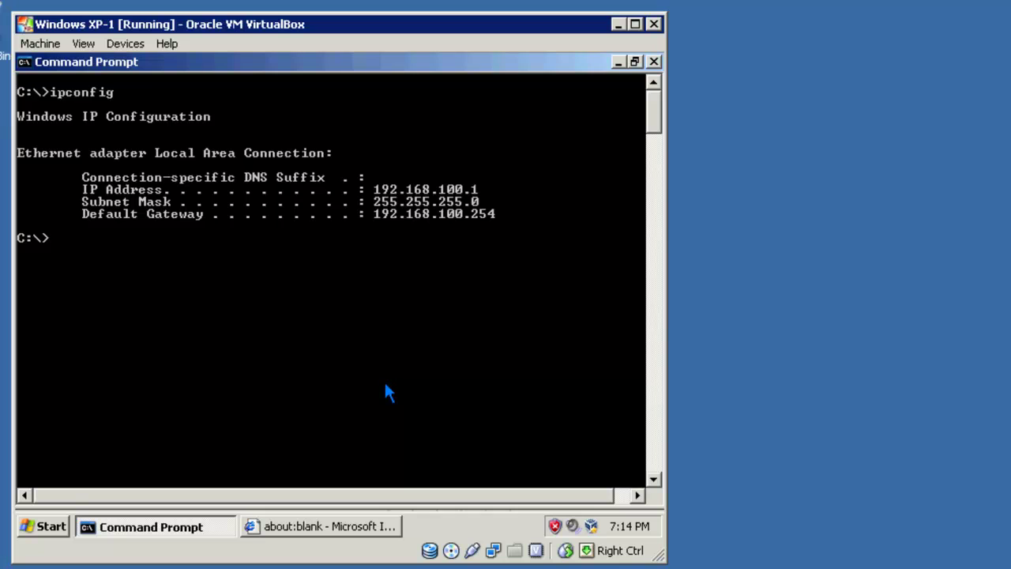
type("nslookup")
key("Return")
type("www")
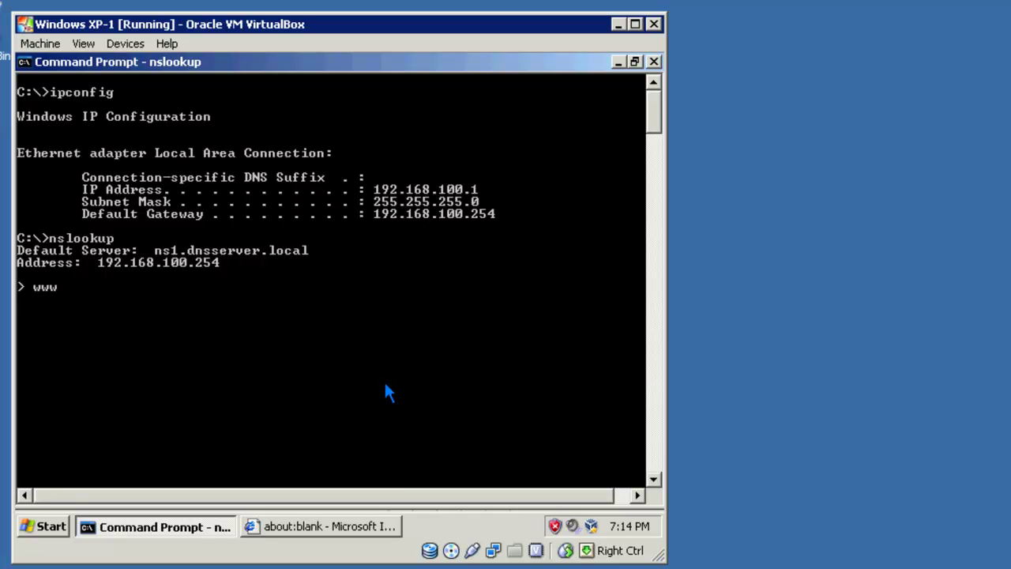
type(".website.com")
key("Return")
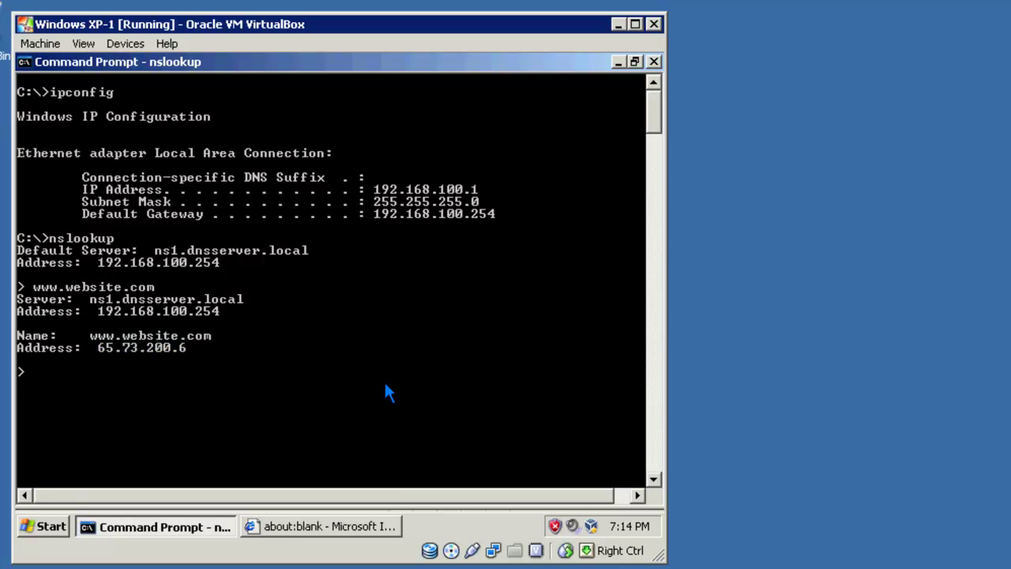
type("exit")
key("Return")
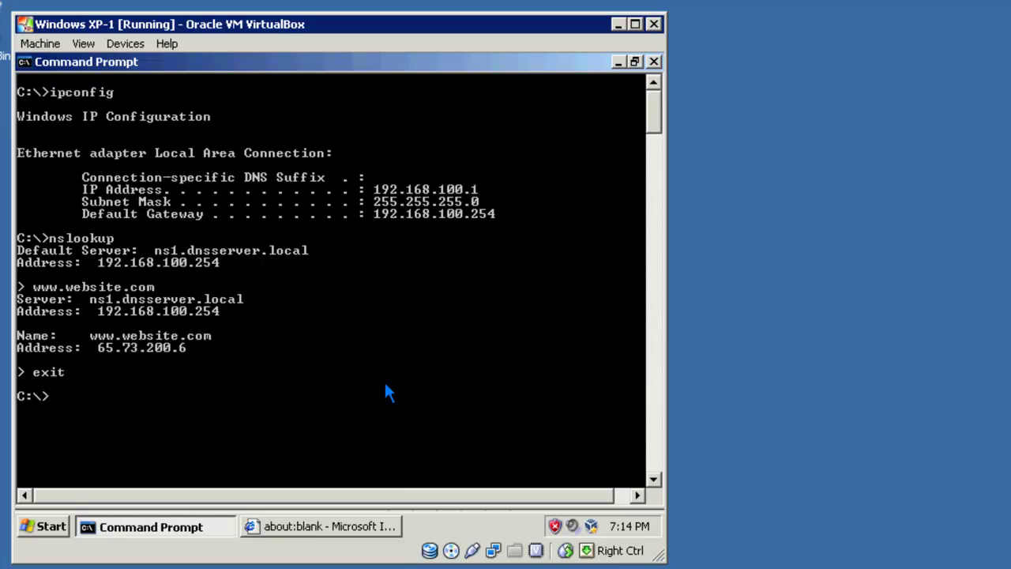
type("ping www.website.com")
key("Return")
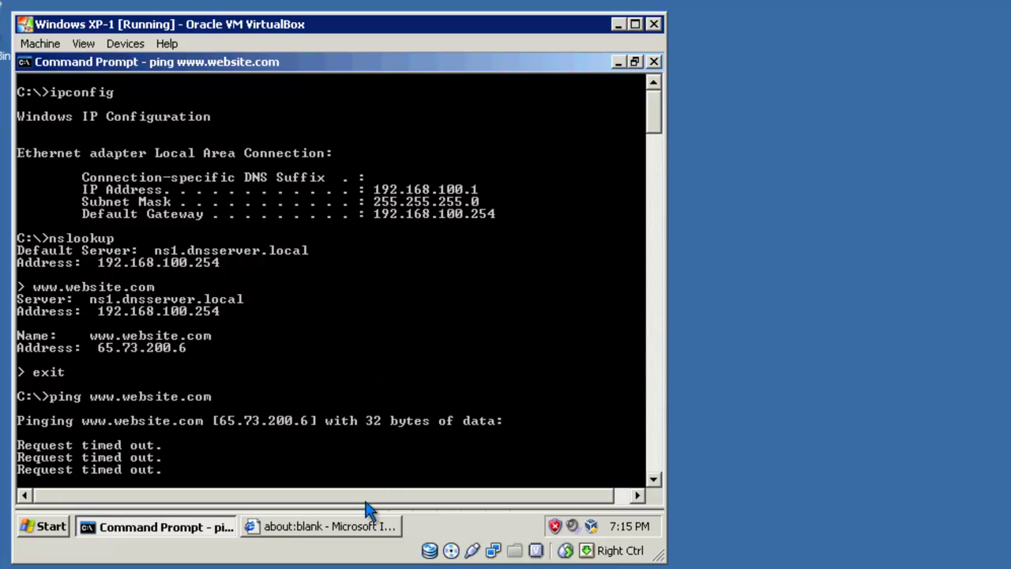
left_click(359, 528)
left_click(179, 145)
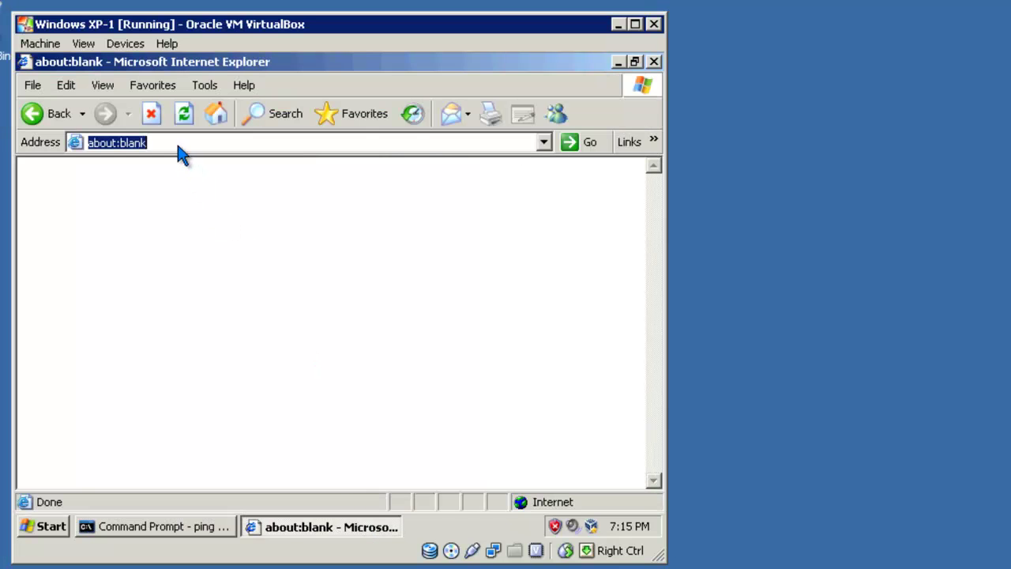
type("www.website.com")
key("Return")
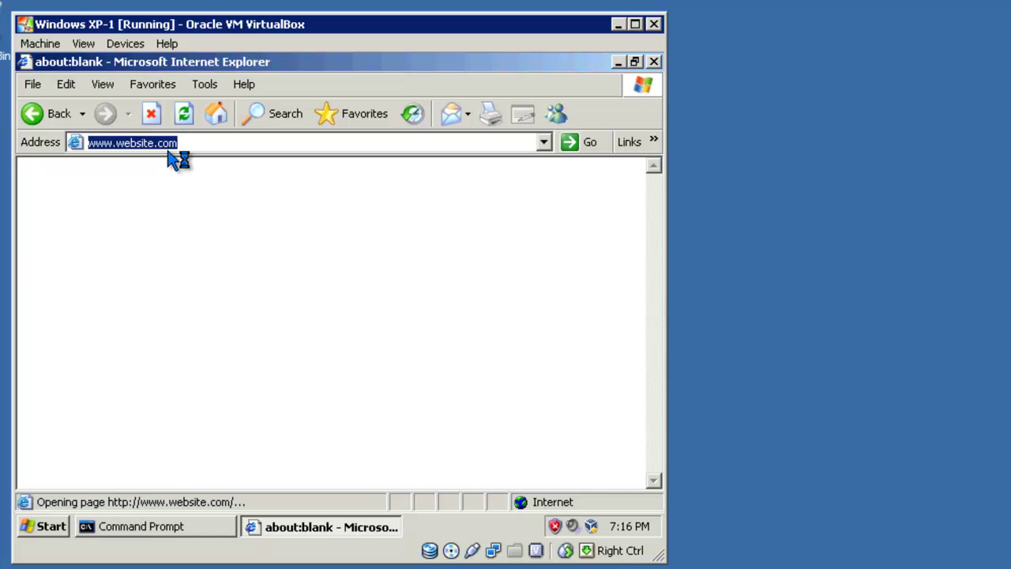
left_click(618, 63)
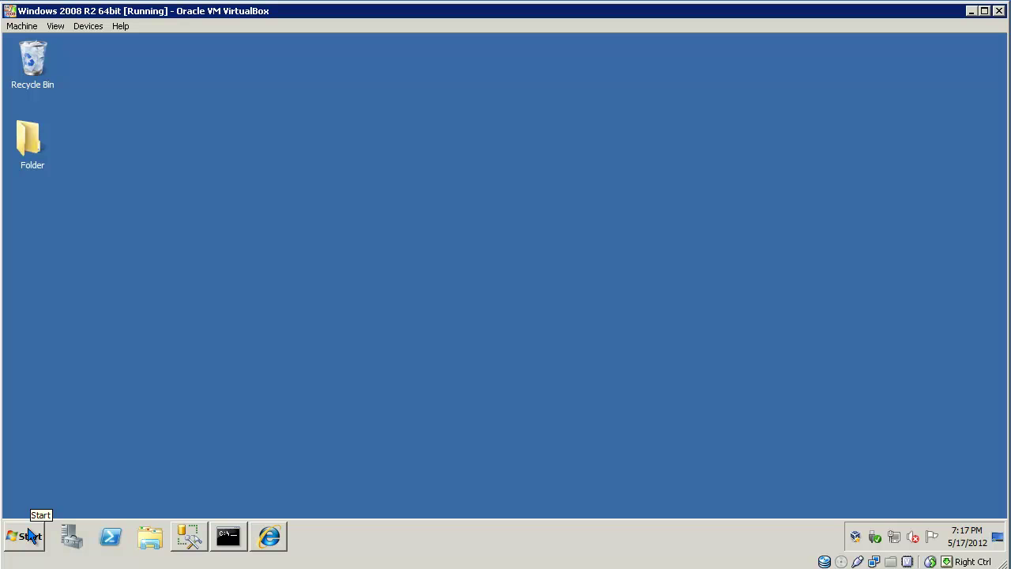
Step: Open the Routing and Remote Access console on the Windows 2008 R2 virtual machine
left_click(29, 536)
mouse_move(266, 403)
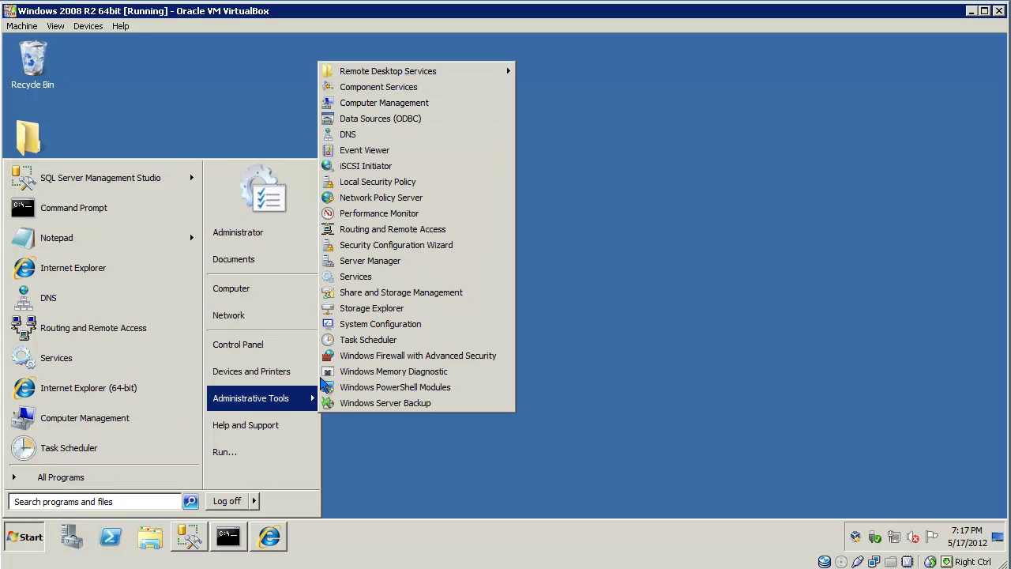
left_click(387, 229)
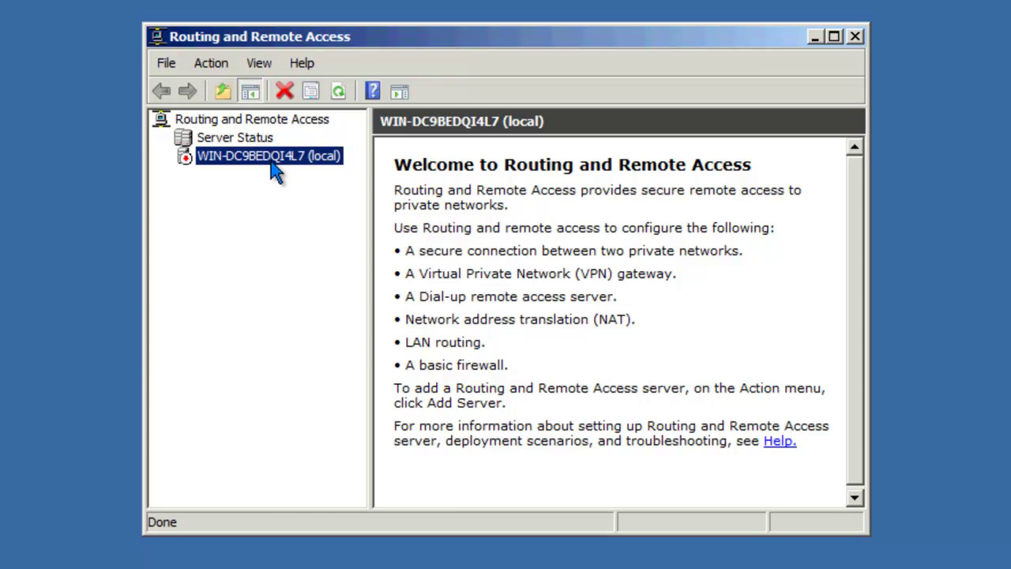
Step: Start configuring and enabling Routing and Remote Access on the local server, choosing the Network address translation (NAT) configuration
right_click(265, 155)
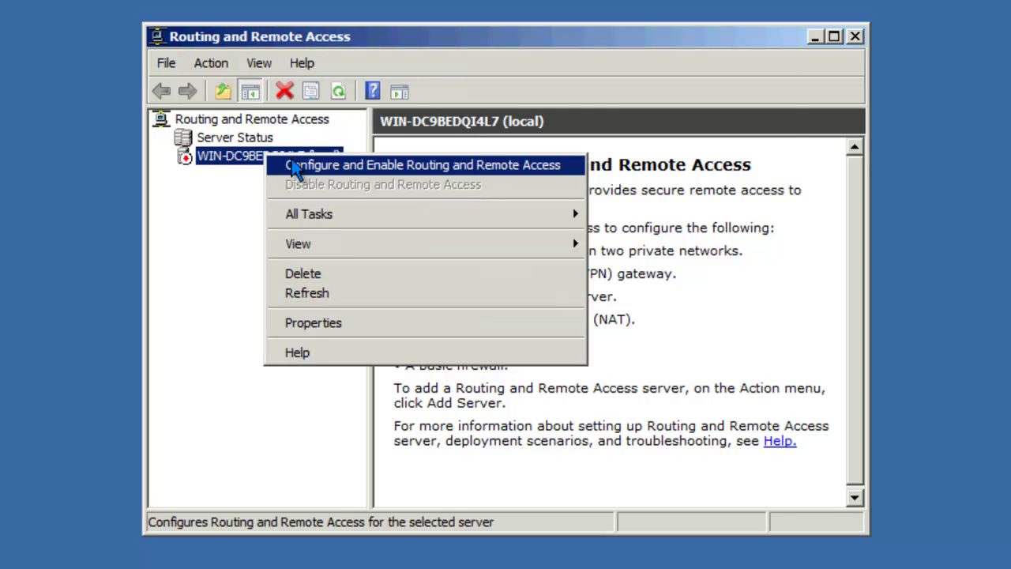
left_click(293, 166)
left_click(637, 488)
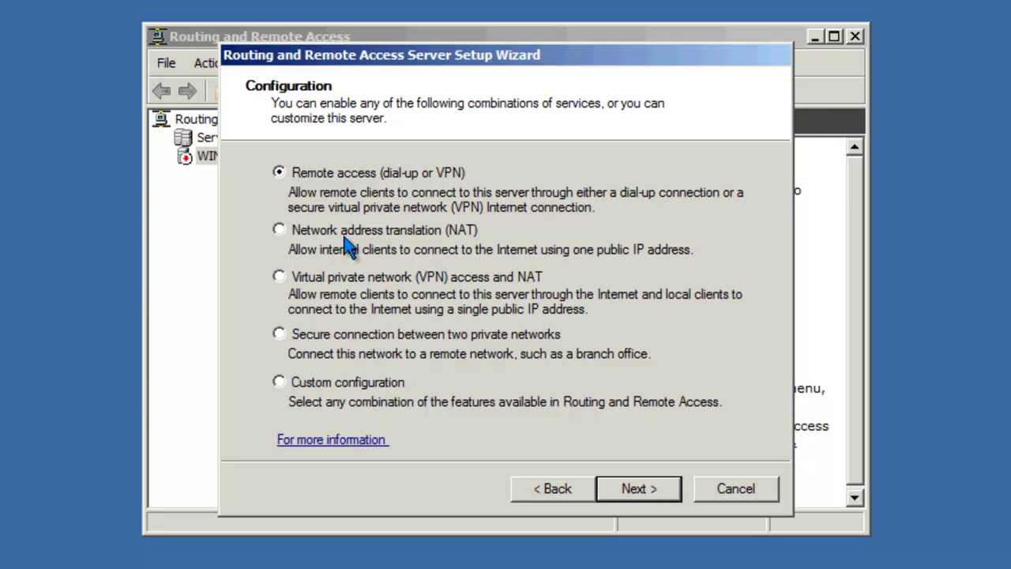
left_click(278, 230)
left_click(623, 491)
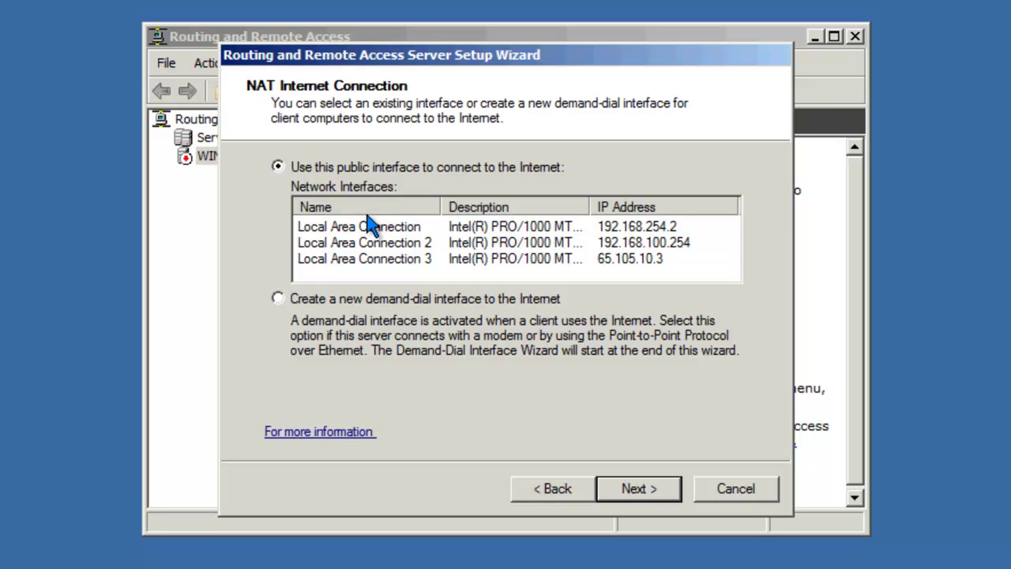
Step: Use Local Area Connection 3 as the public Internet interface and Local Area Connection 2 as the private network, and finish the setup
left_click(373, 261)
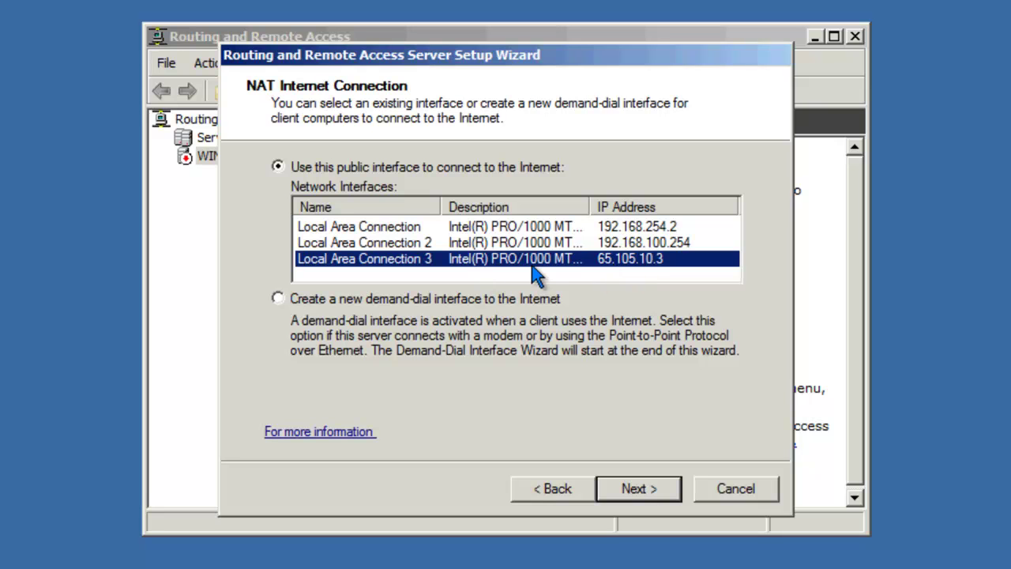
left_click(631, 485)
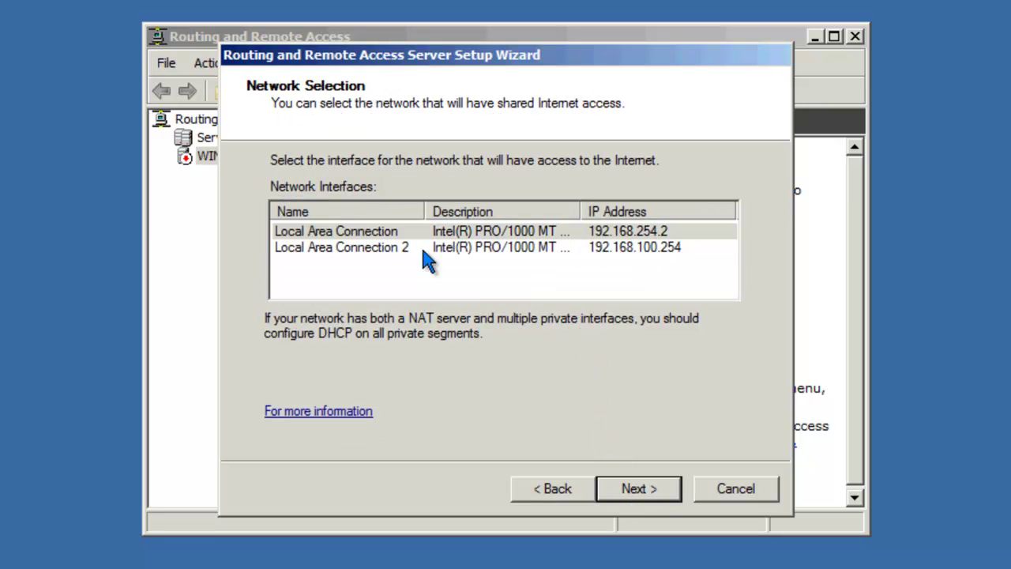
left_click(359, 253)
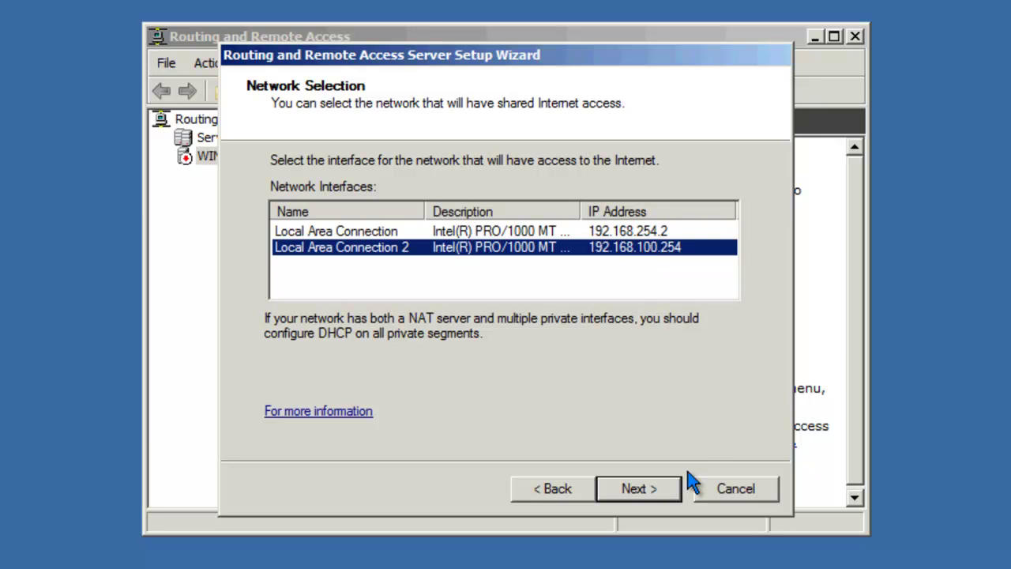
left_click(660, 491)
left_click(660, 489)
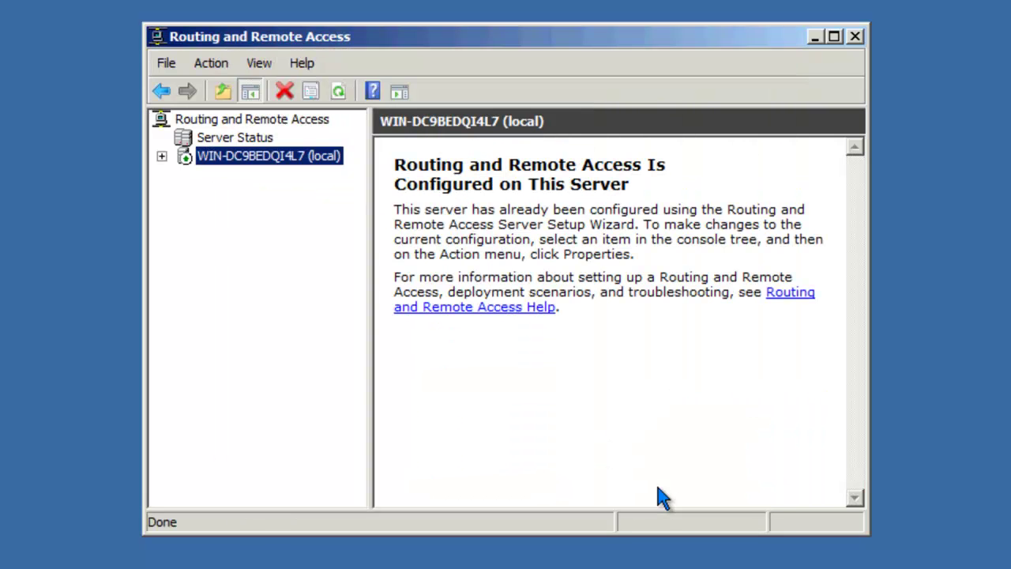
Step: Show the server's IPv4 NAT interfaces and look through their mapping and packet statistics columns
left_click(162, 156)
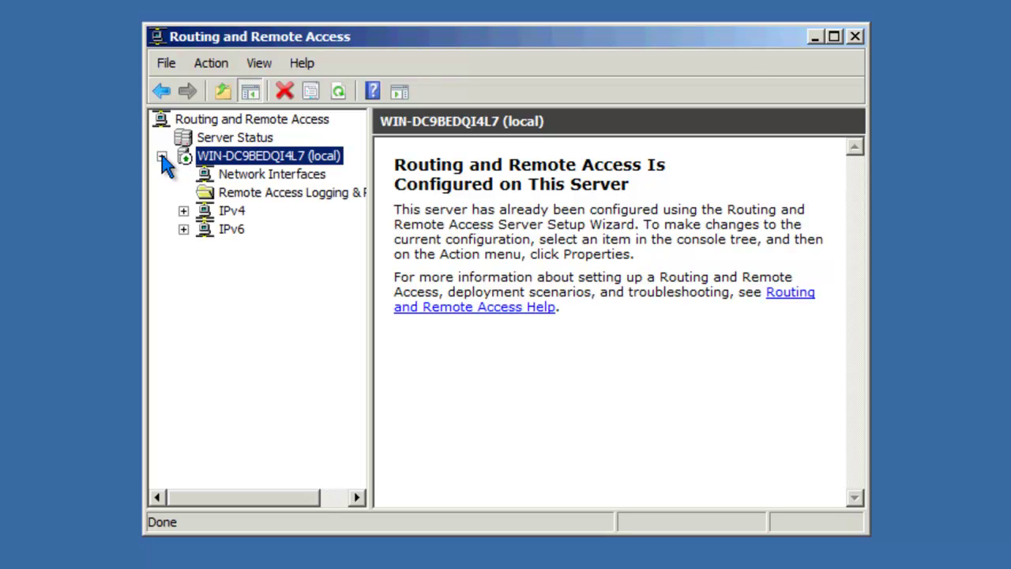
left_click(183, 211)
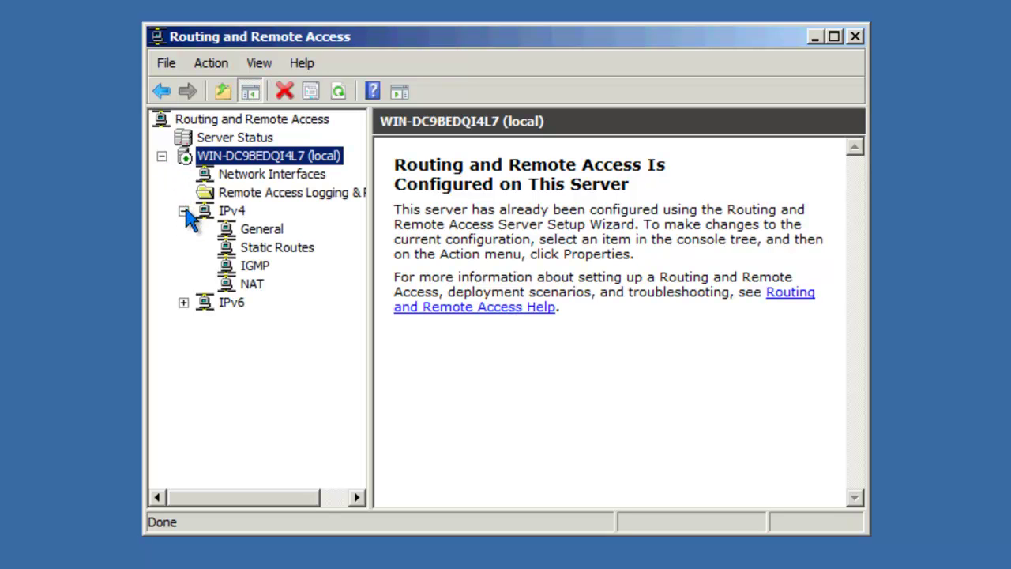
left_click(254, 286)
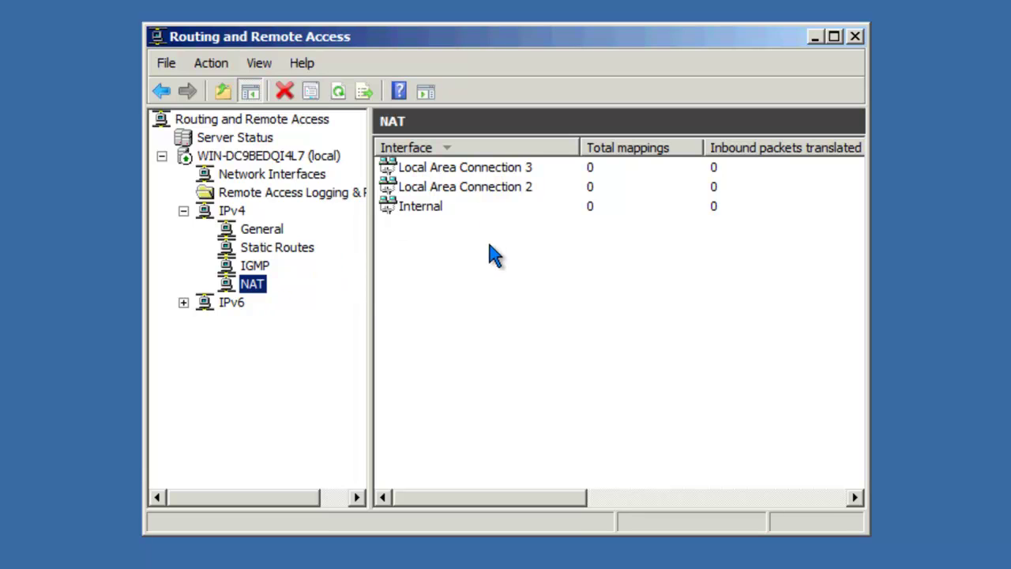
left_click(690, 497)
left_click(742, 497)
left_click_drag(742, 499, 490, 501)
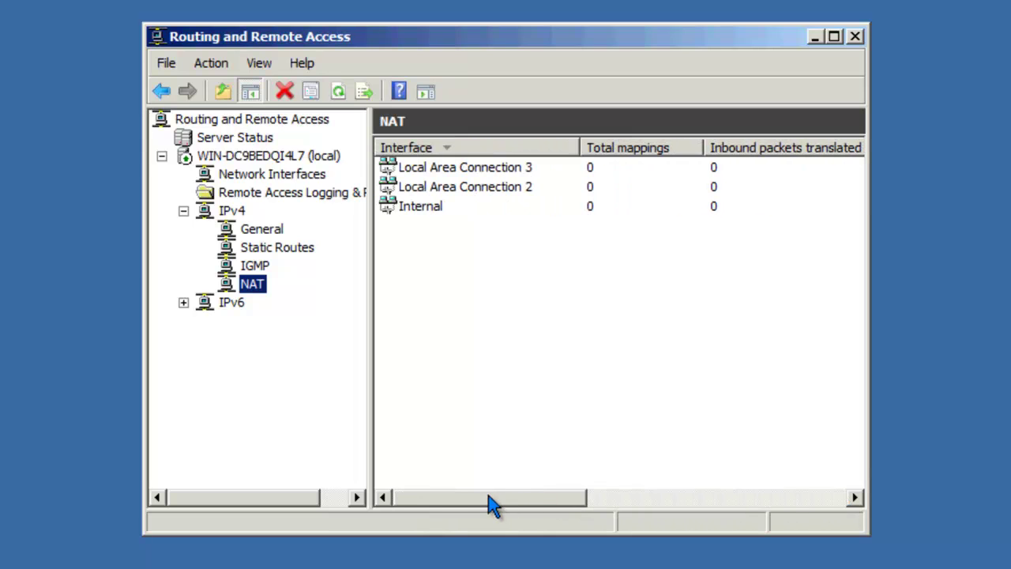
Step: Review the NAT properties for logging, translation and address assignment, and enable name resolution for clients using Domain Name System (DNS)
right_click(256, 286)
left_click(304, 474)
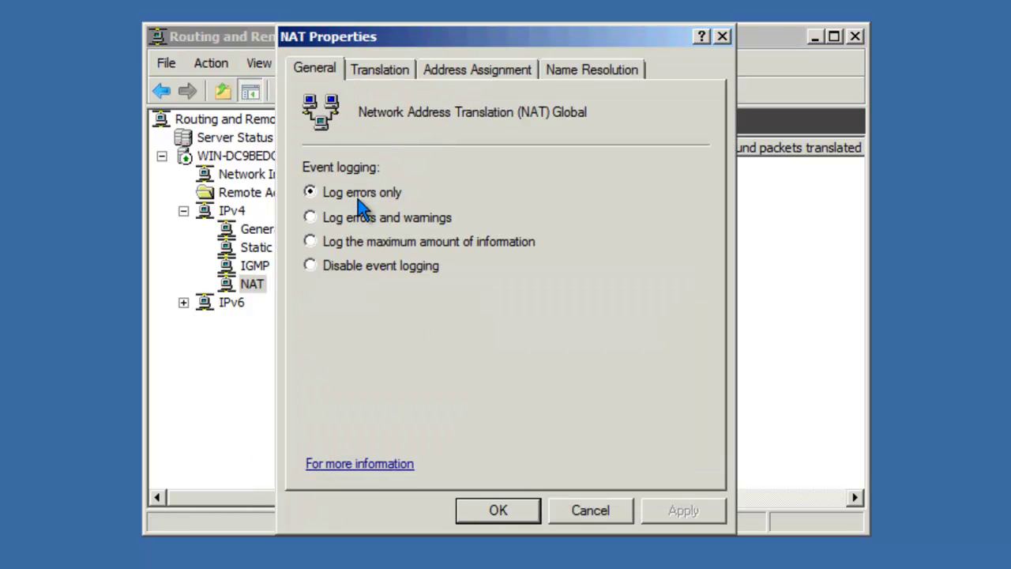
left_click(371, 78)
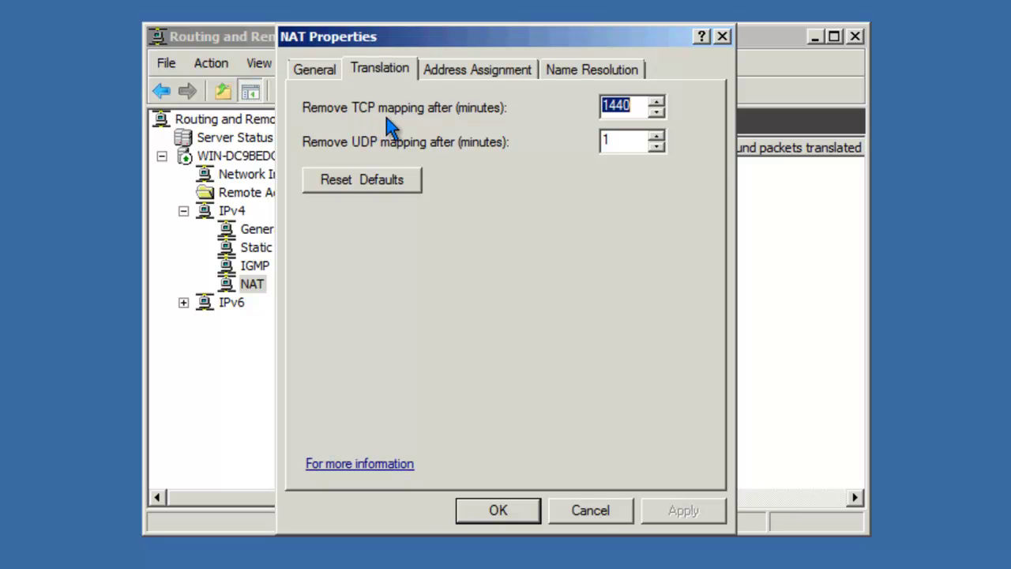
left_click(448, 72)
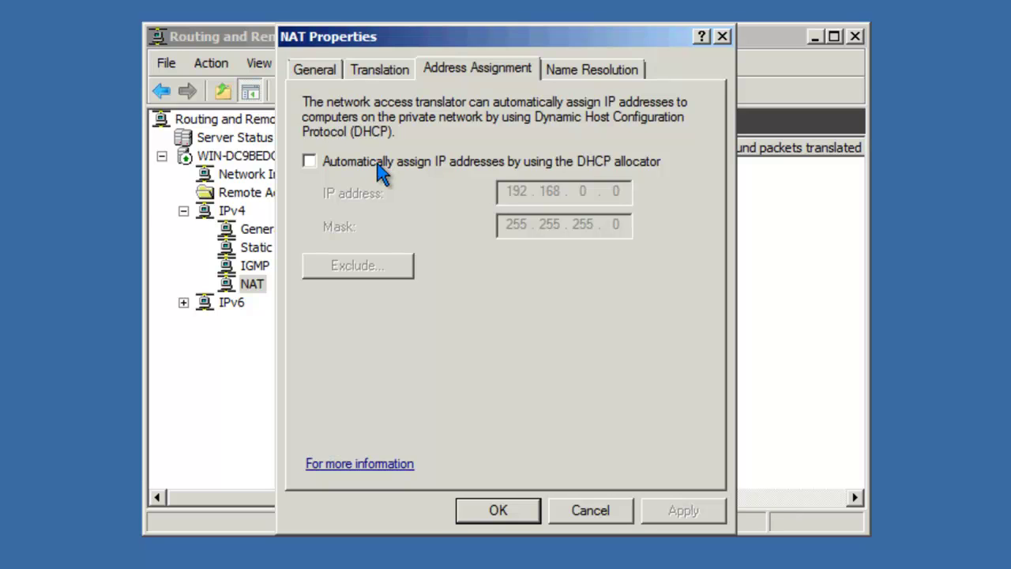
left_click(557, 75)
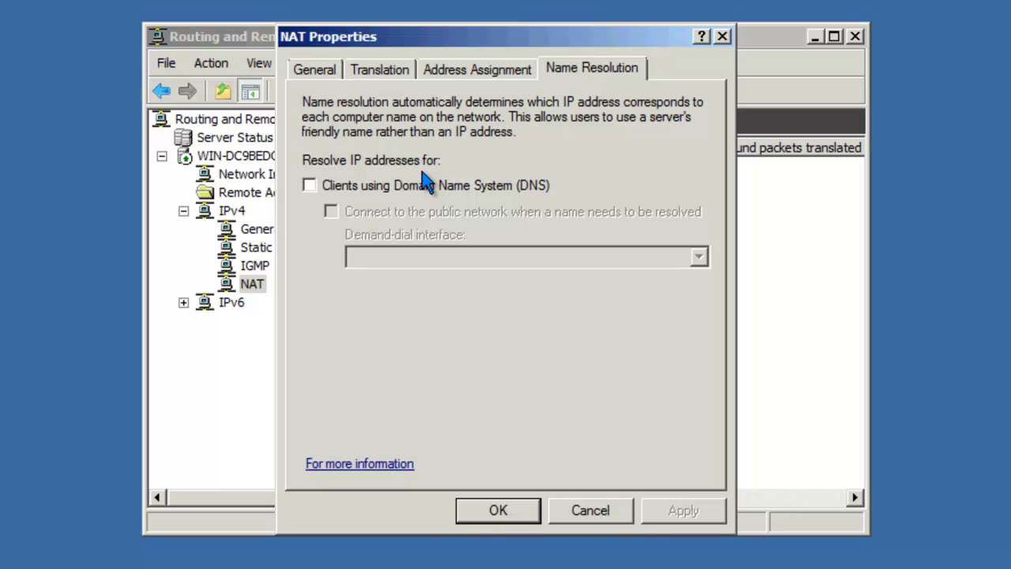
left_click(309, 185)
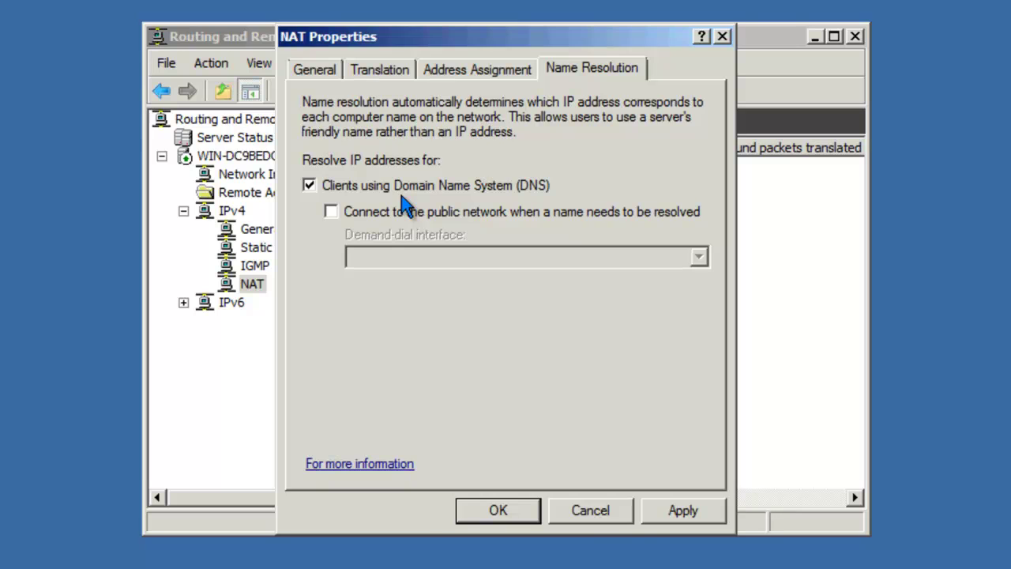
key("Return")
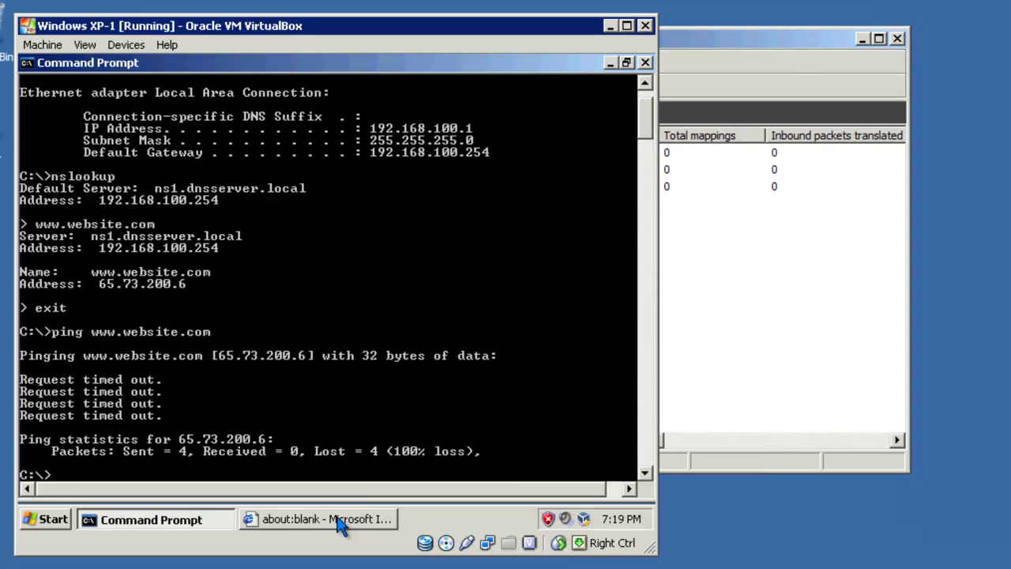
left_click(335, 520)
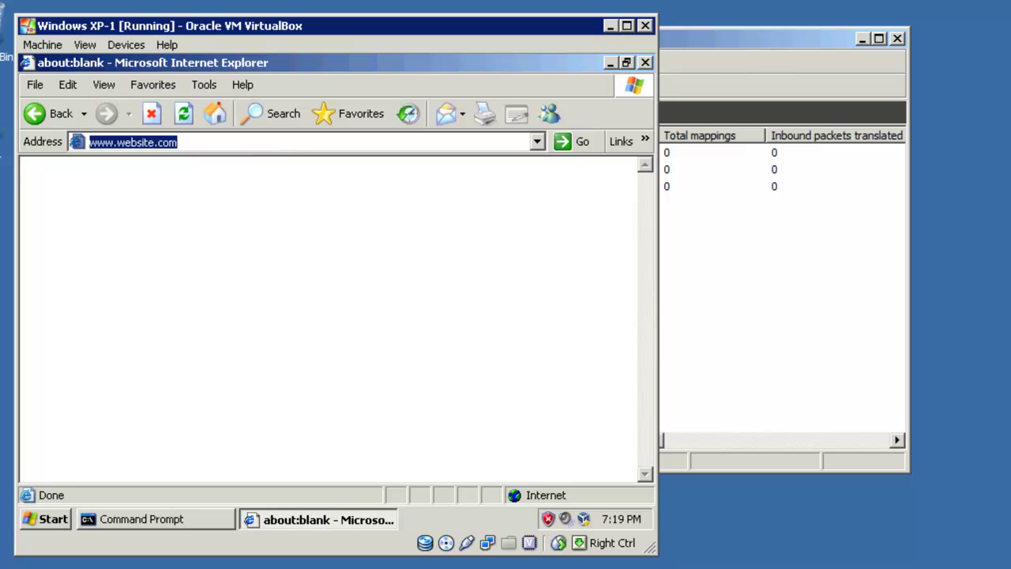
key("Return")
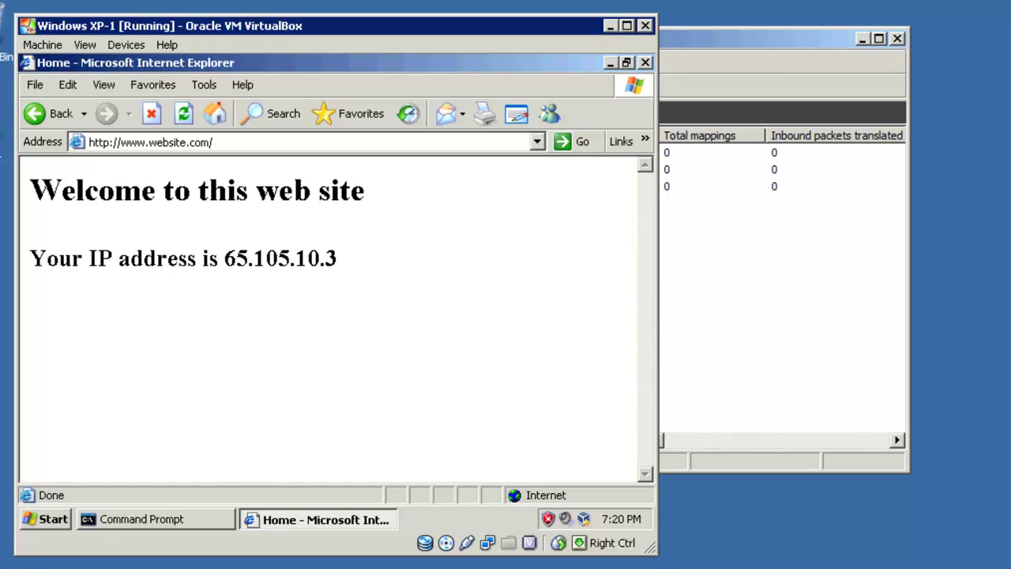
left_click(203, 519)
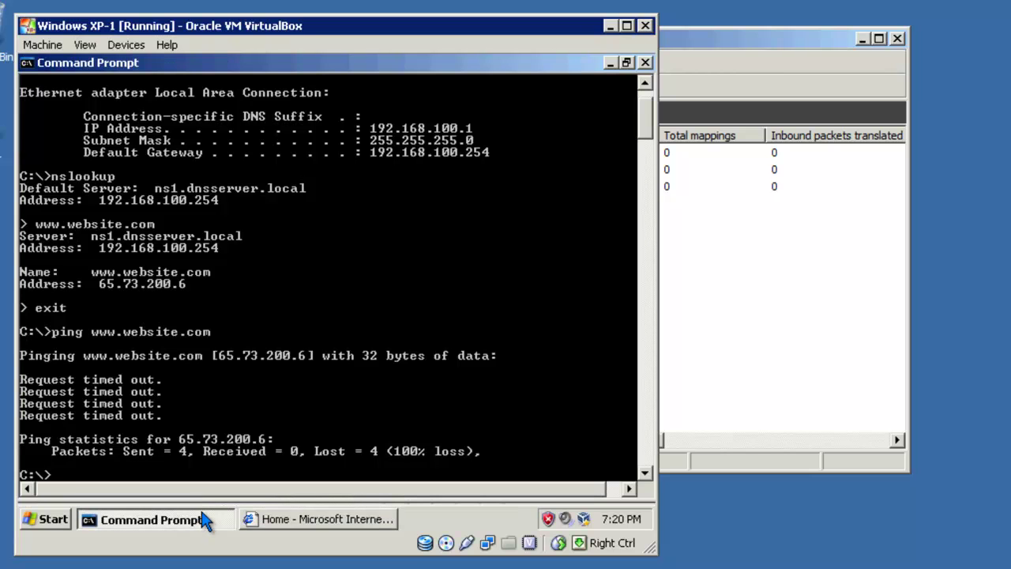
type("ipconfig")
key("Return")
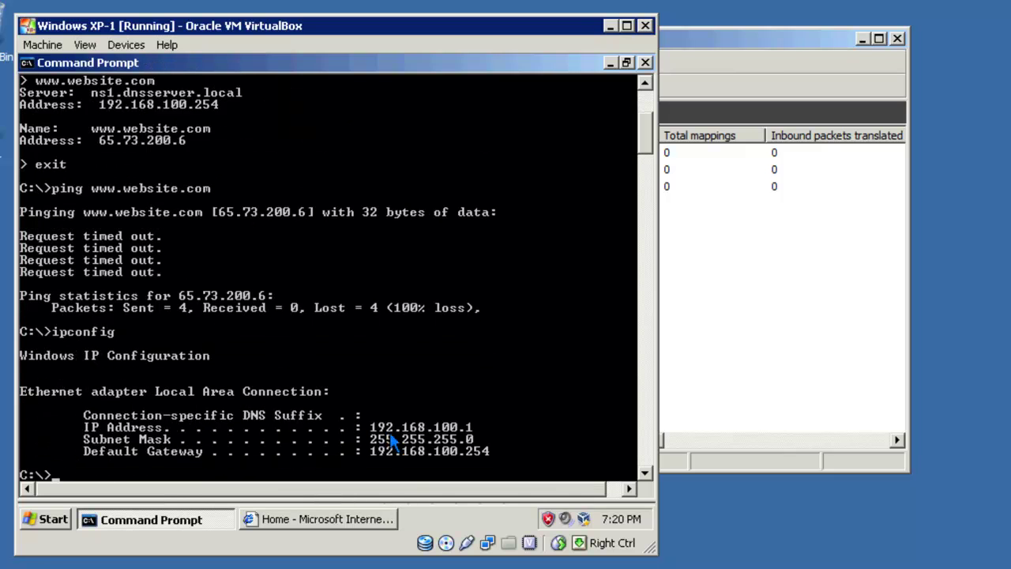
Step: Return to the Windows 2008 R2 Routing and Remote Access console and refresh the NAT interface statistics
key("alt+Tab")
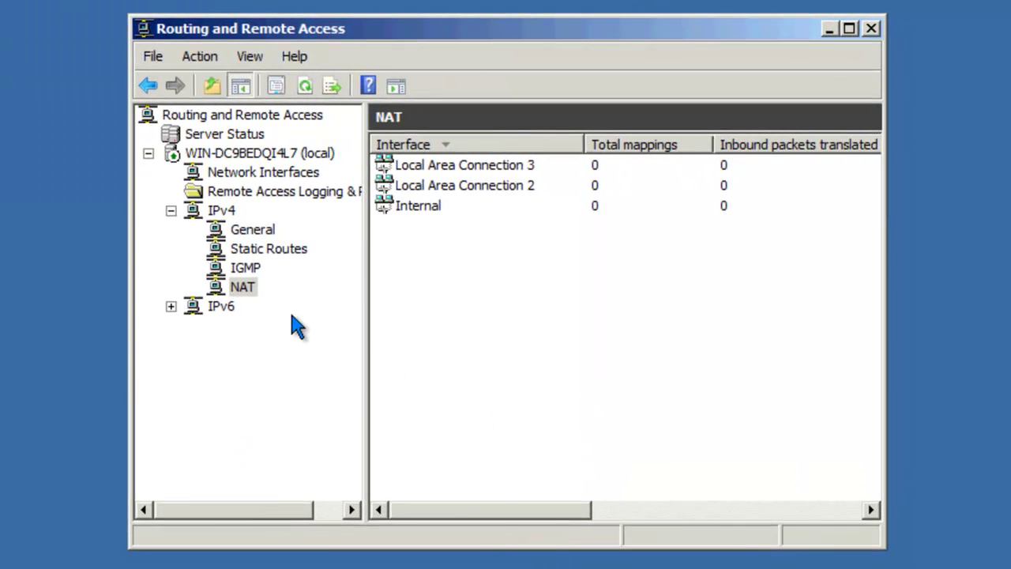
right_click(248, 289)
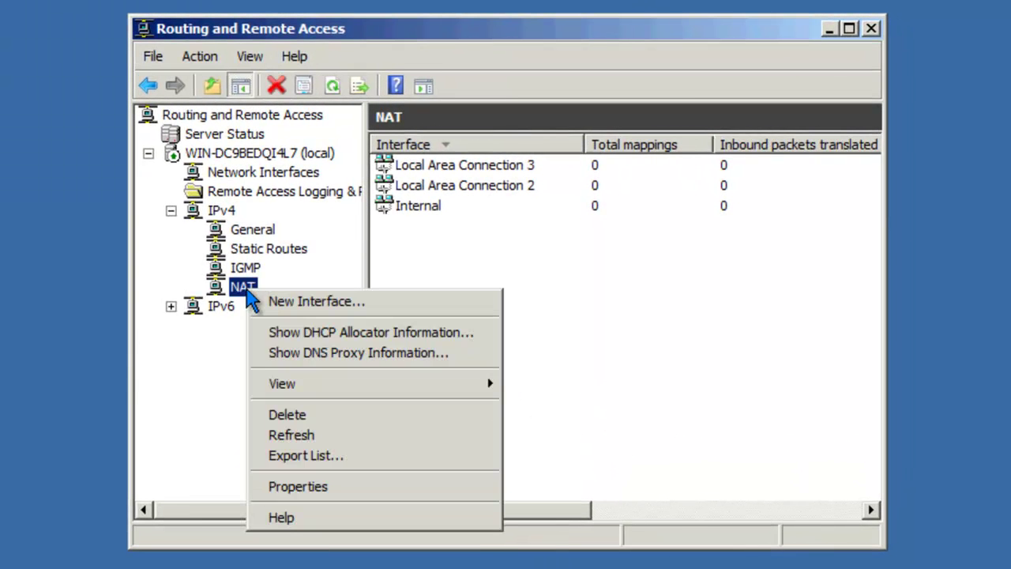
left_click(300, 437)
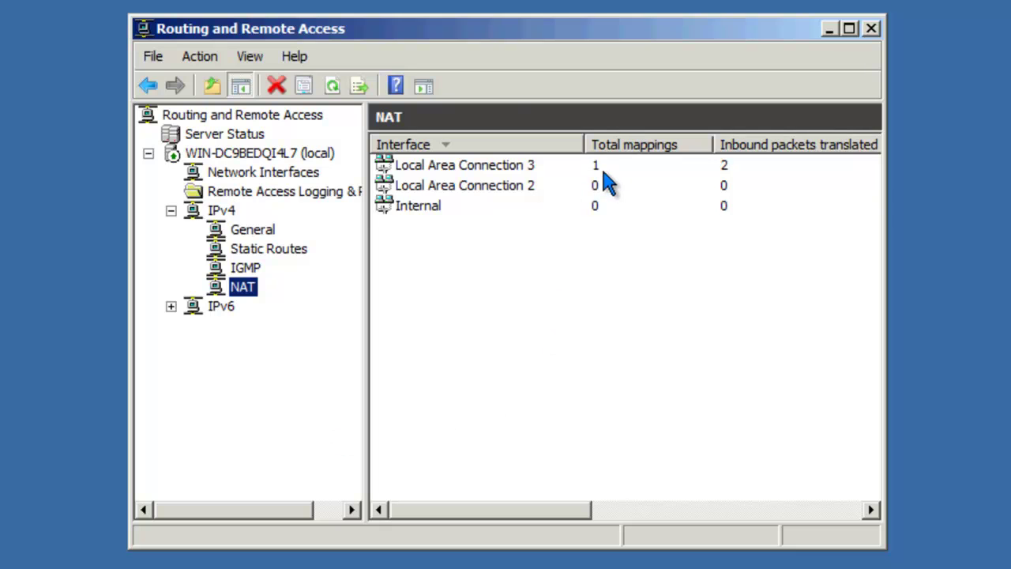
Step: Examine the NAT session mapping table of Local Area Connection 3, including its remote address and port columns, and close it
right_click(479, 167)
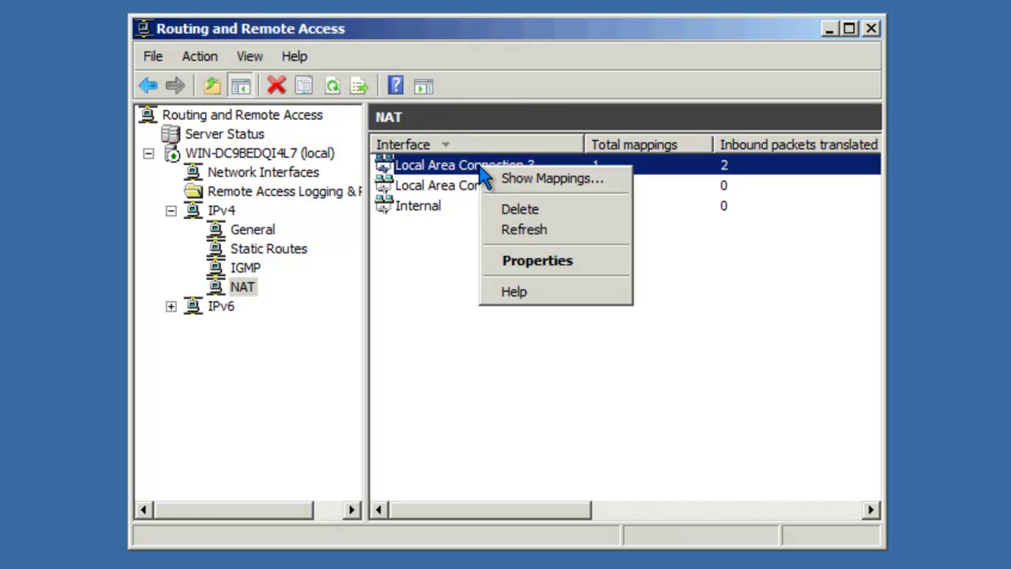
left_click(506, 180)
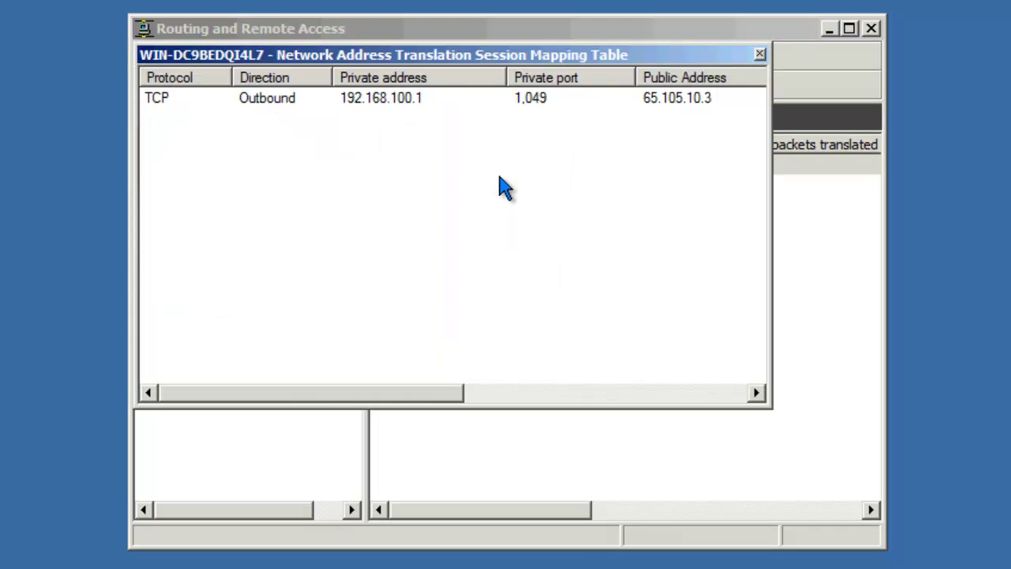
left_click(460, 395)
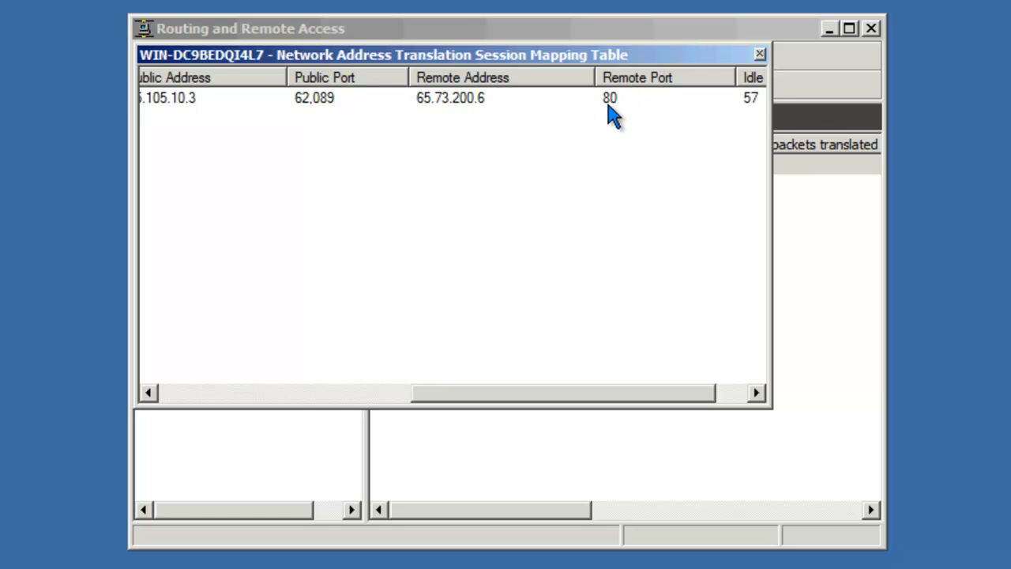
key("Escape")
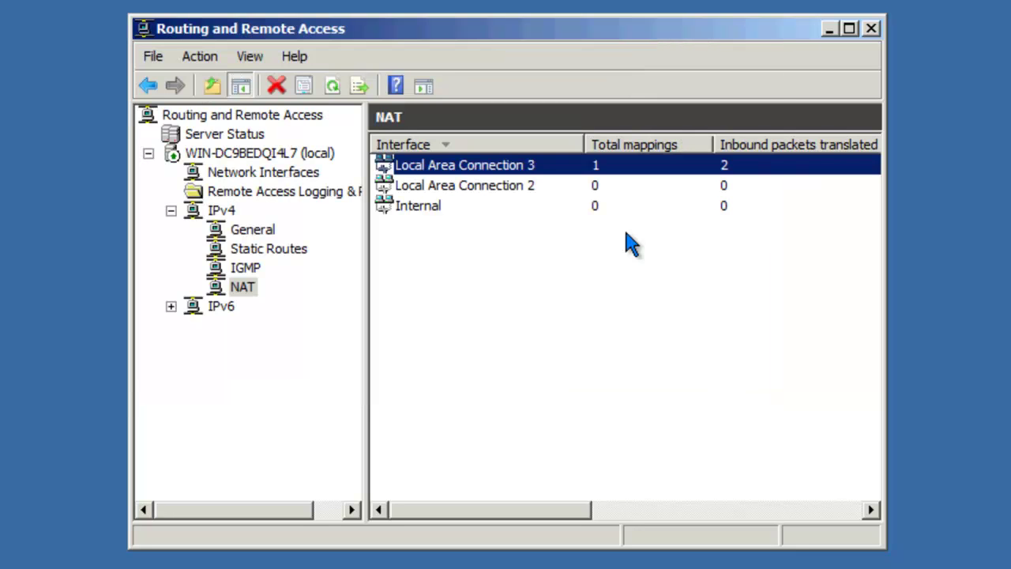